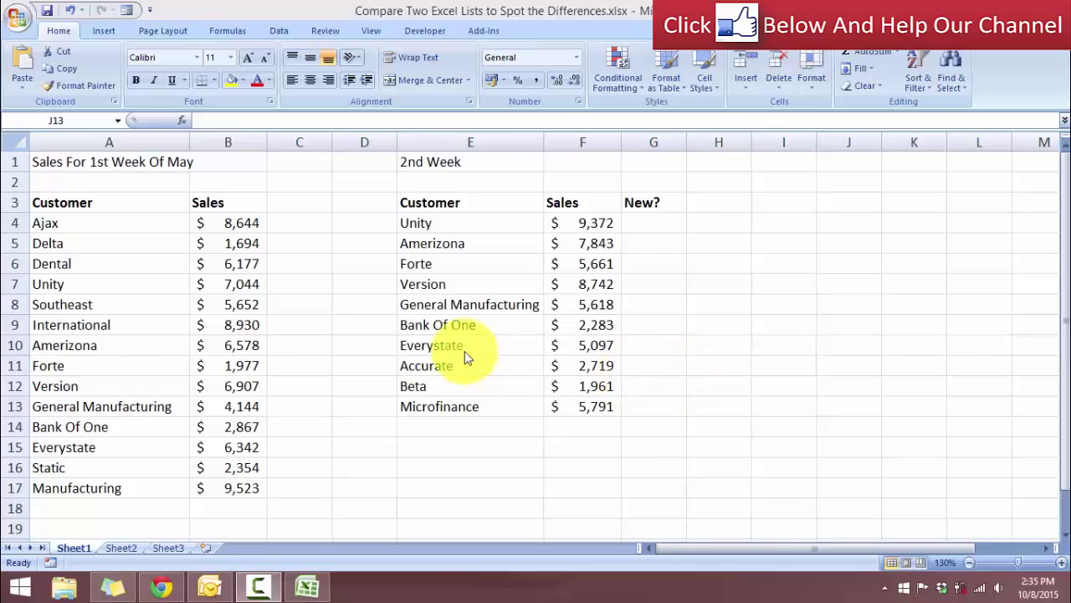
Highlight the week 1 customer and sales list, then the week 2 list
left_click(309, 289)
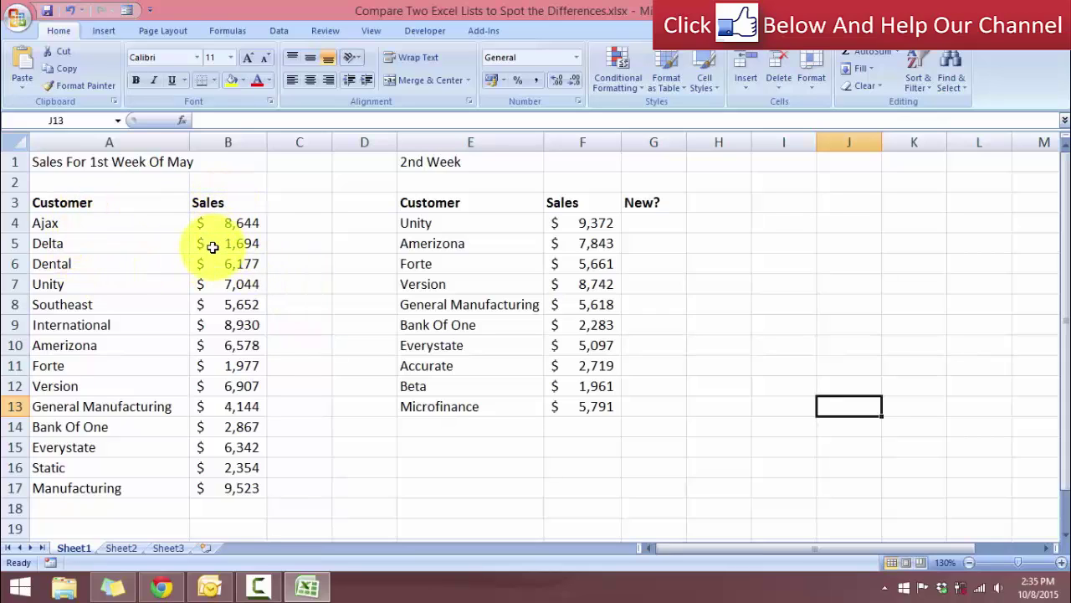
left_click_drag(79, 163, 227, 511)
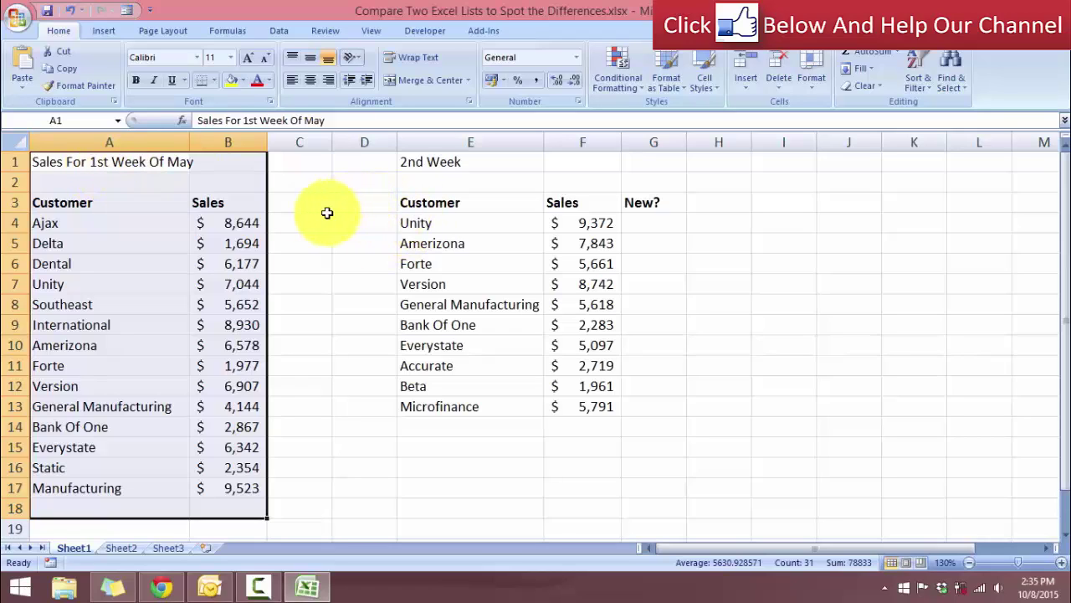
left_click(360, 261)
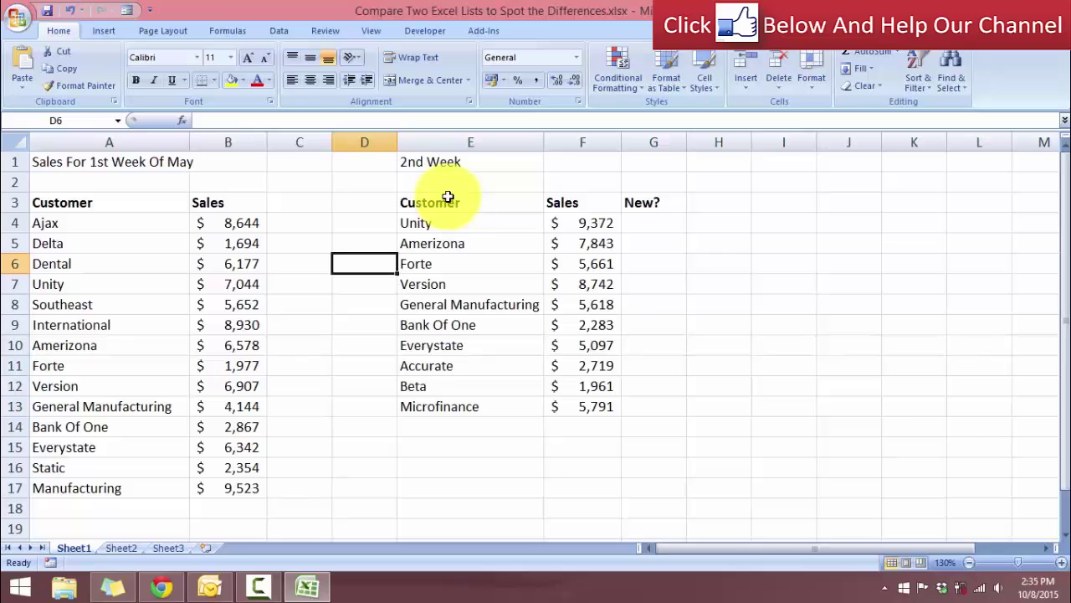
left_click_drag(448, 204, 583, 406)
left_click(91, 203)
left_click_drag(155, 218, 243, 488)
left_click_drag(468, 204, 570, 426)
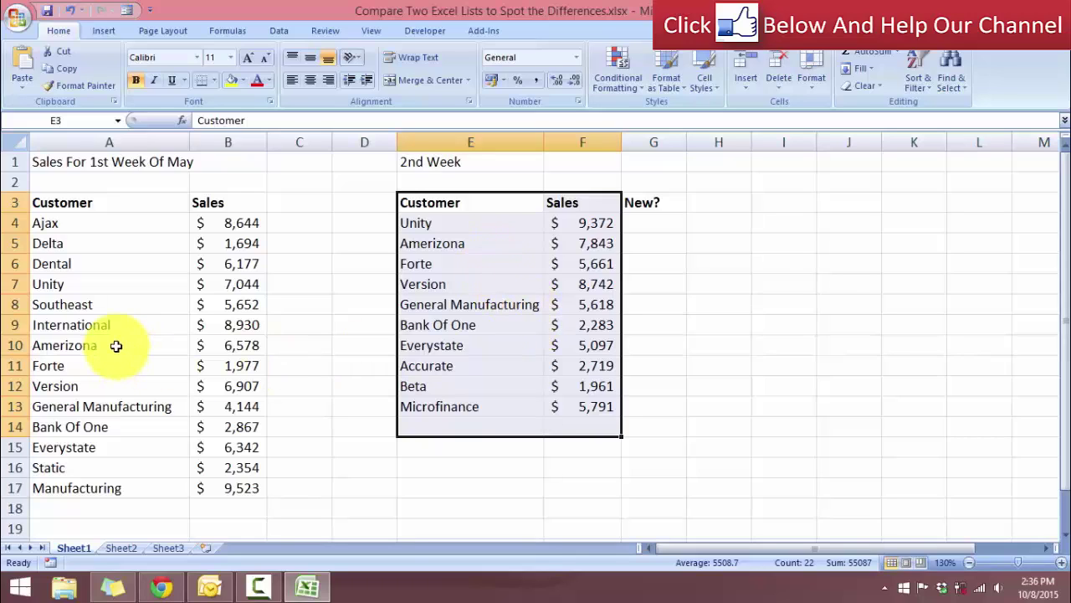
Start a MATCH formula in G4 under New? and bring up its Function Arguments
left_click(661, 205)
left_click(659, 237)
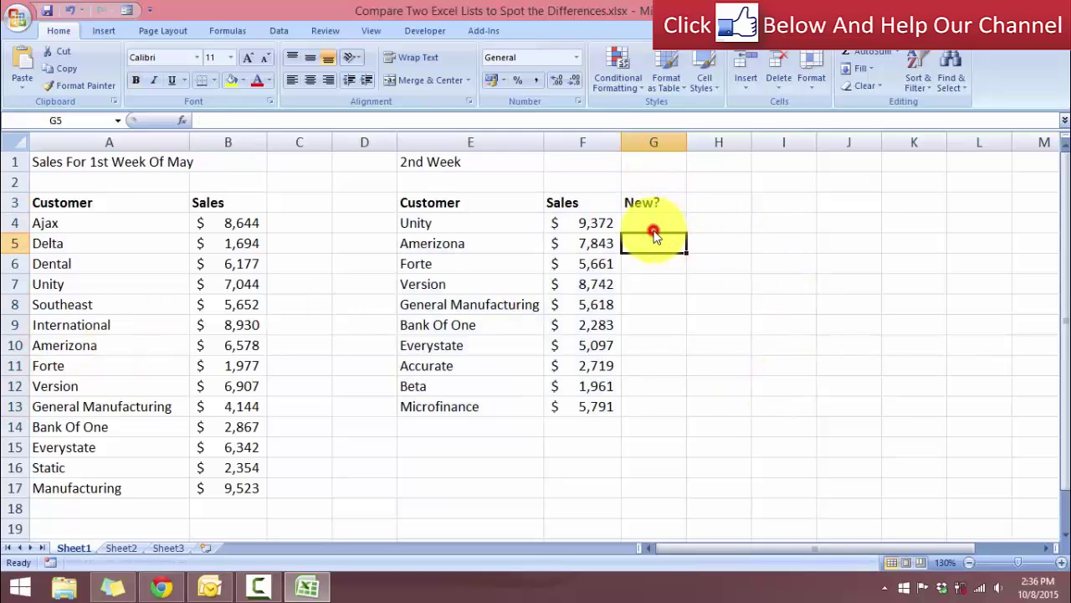
left_click(648, 223)
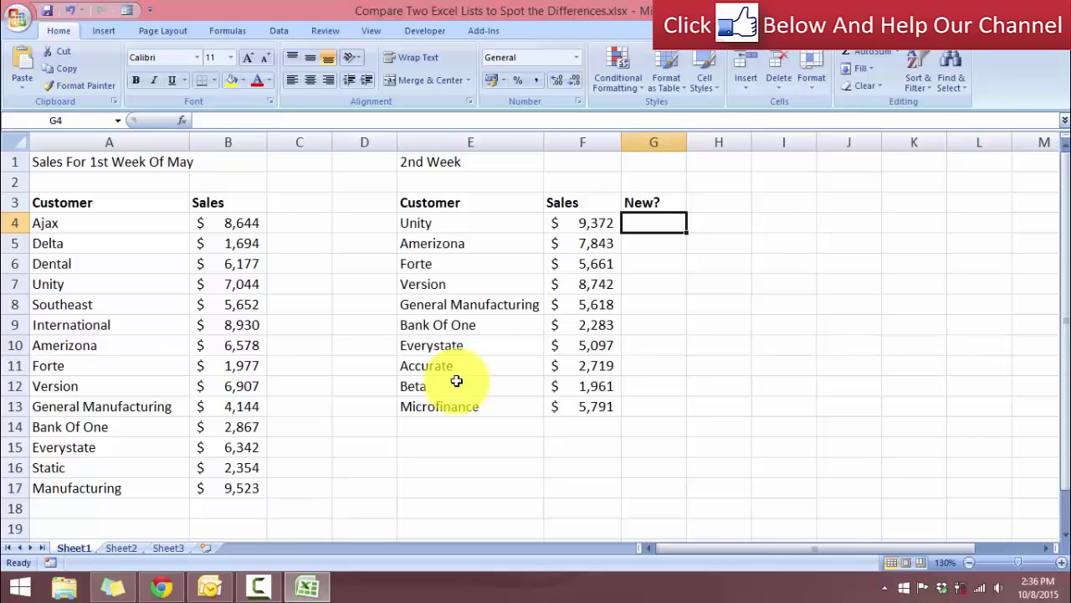
type("=")
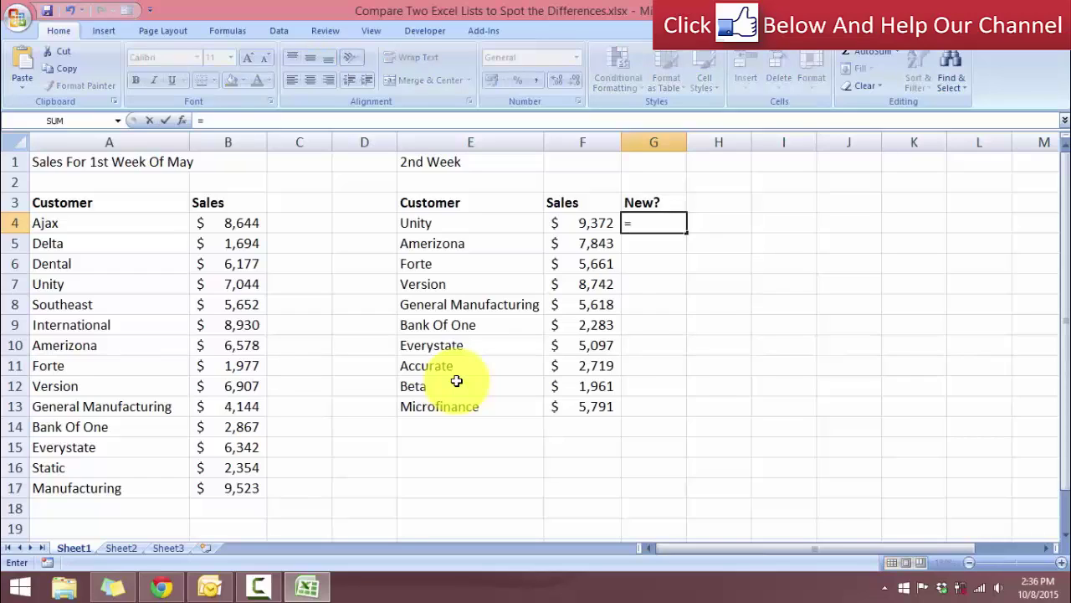
type("matc")
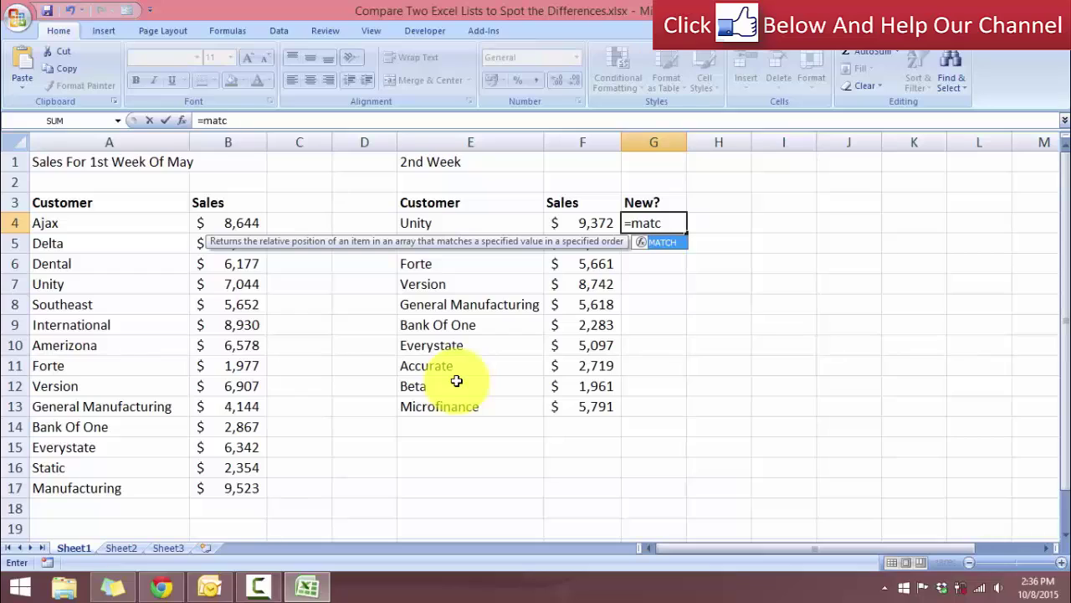
double_click(661, 243)
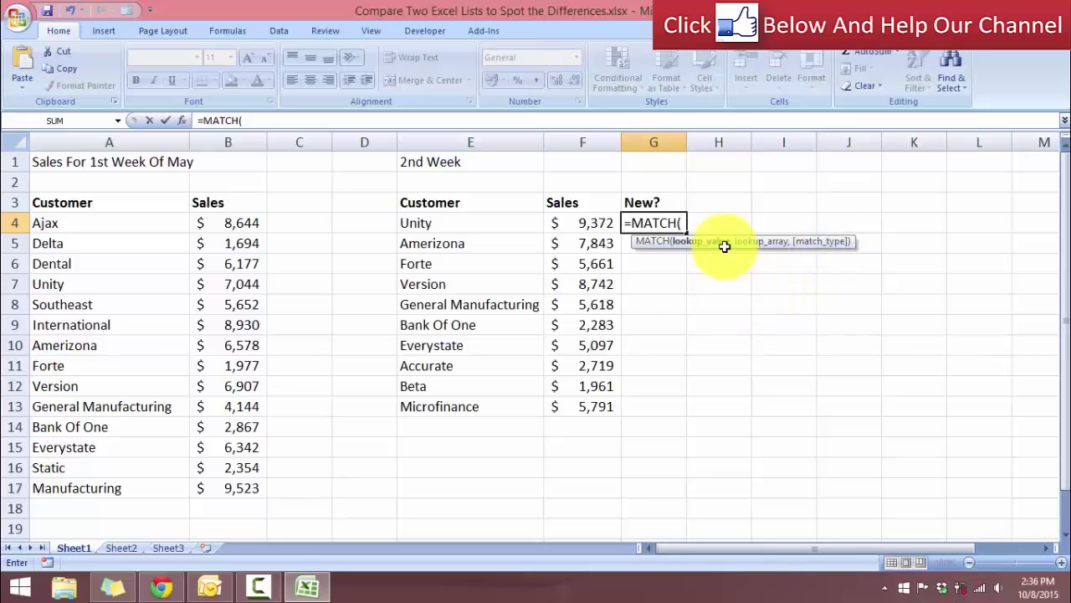
key("ctrl+a")
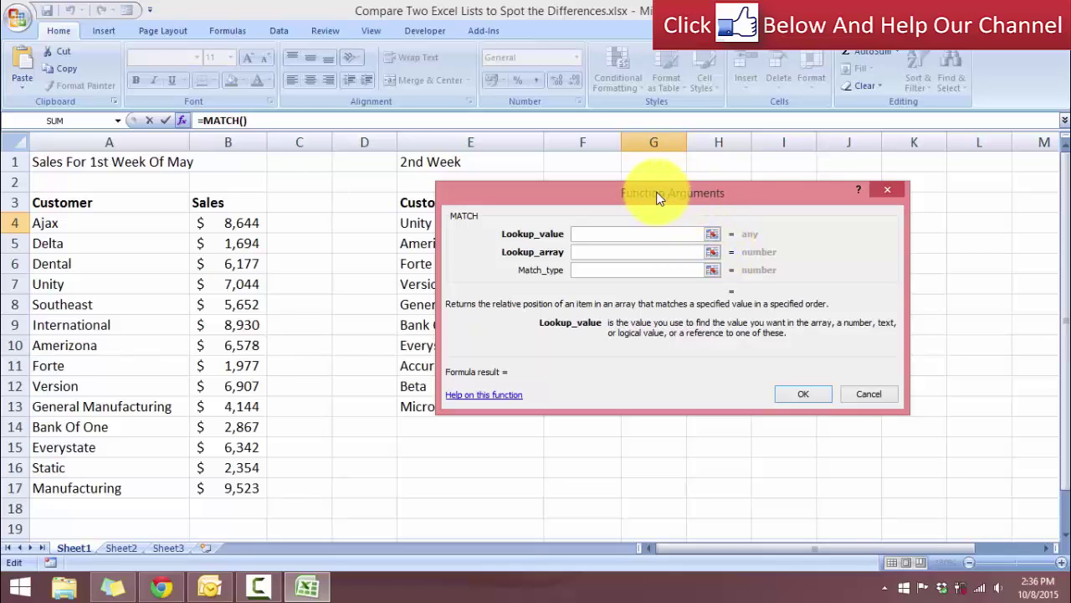
Complete G4 as =MATCH(E4,A4:A17,0) with match type 0, returning 4 for Unity
left_click_drag(657, 197, 550, 205)
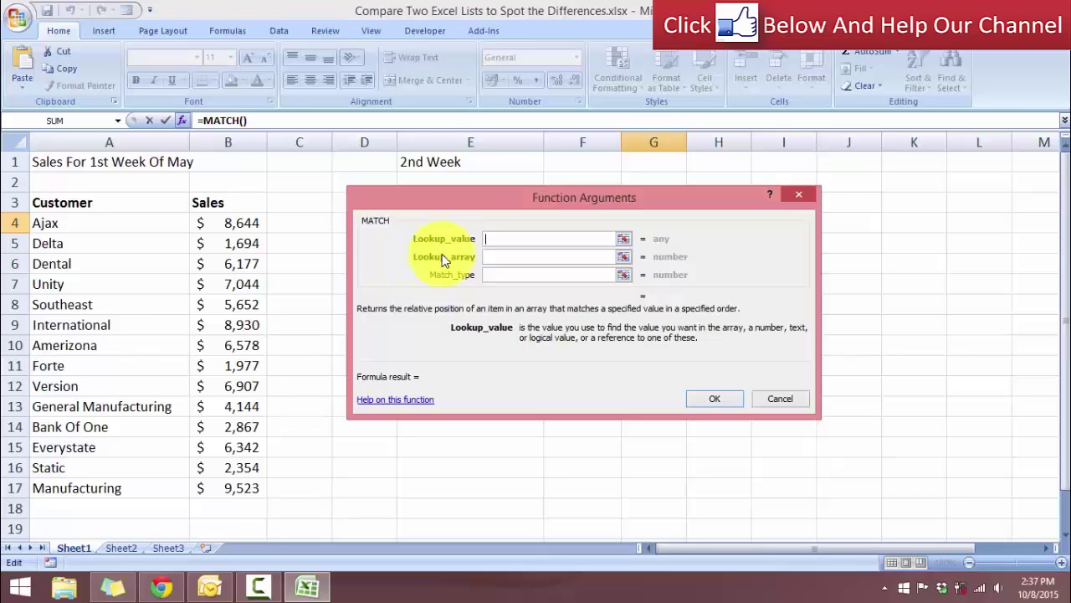
left_click_drag(470, 203, 645, 276)
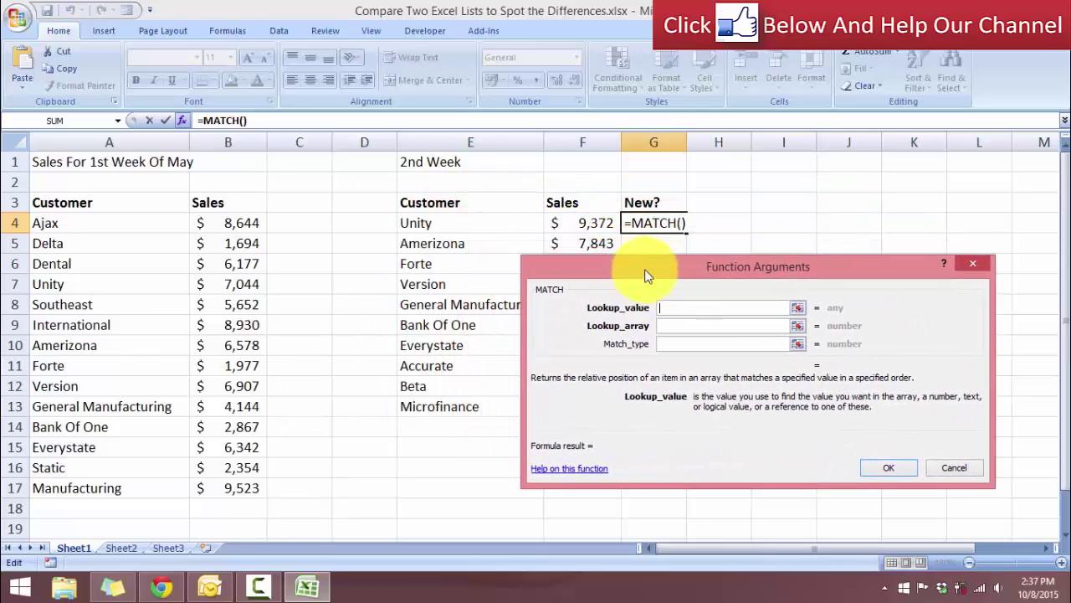
left_click(428, 226)
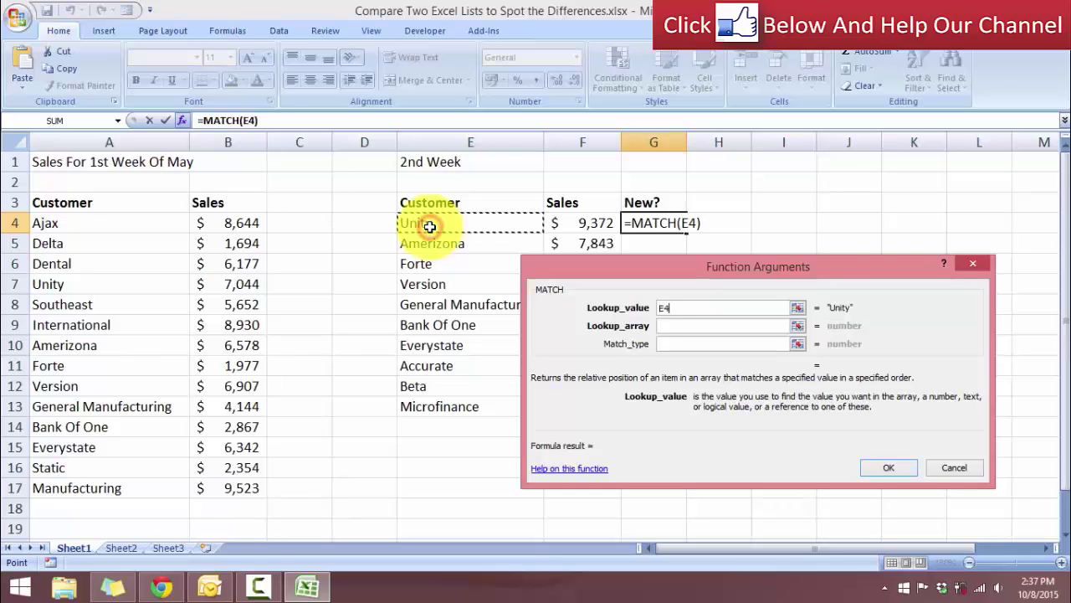
left_click_drag(551, 270, 410, 261)
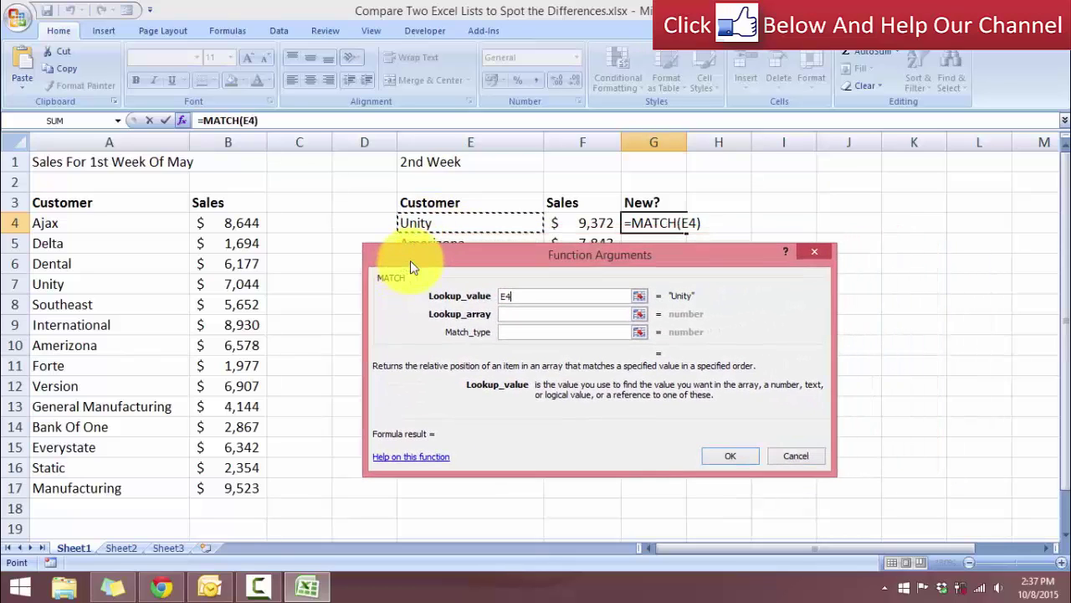
left_click(517, 319)
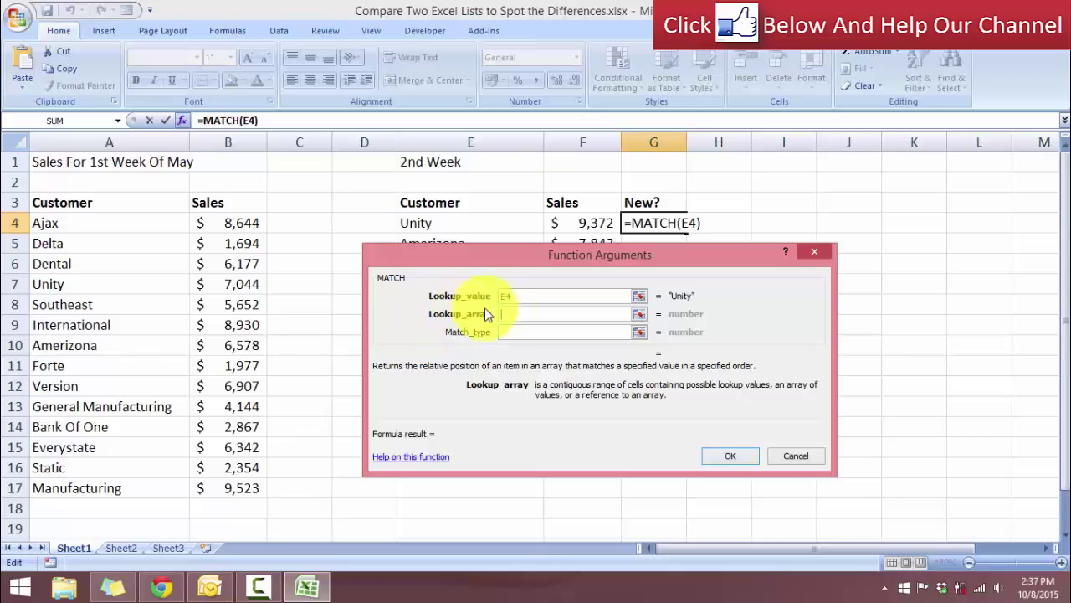
left_click_drag(143, 226, 124, 488)
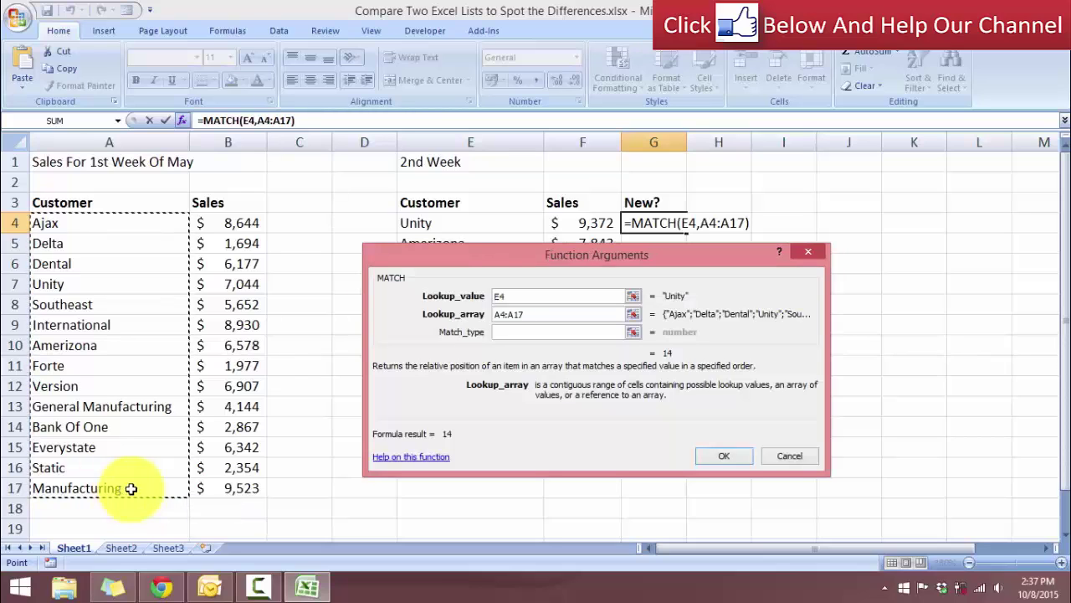
left_click_drag(396, 261, 661, 253)
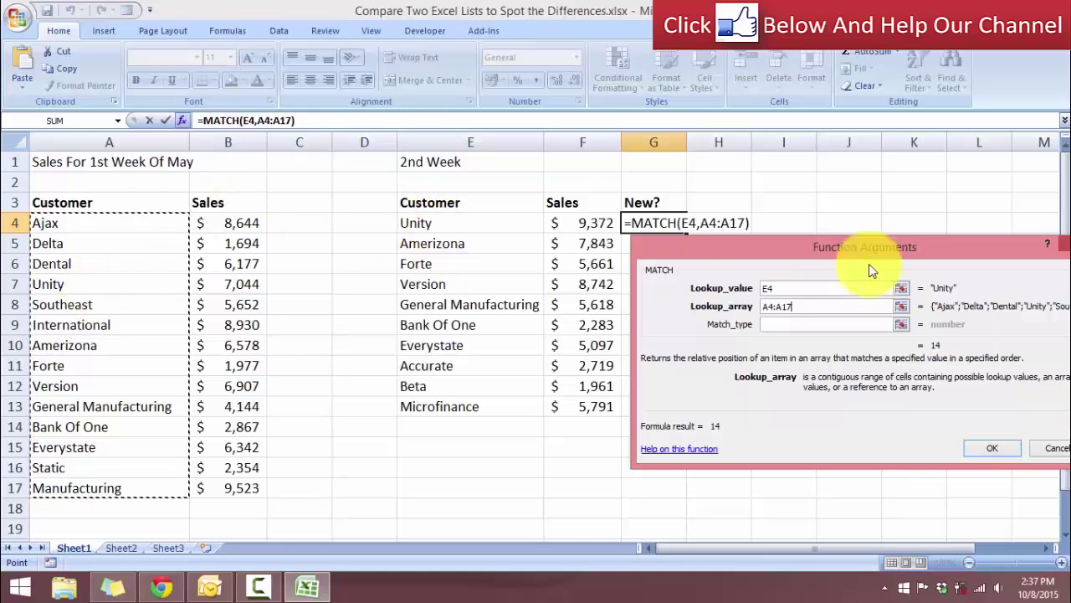
left_click_drag(828, 245, 545, 205)
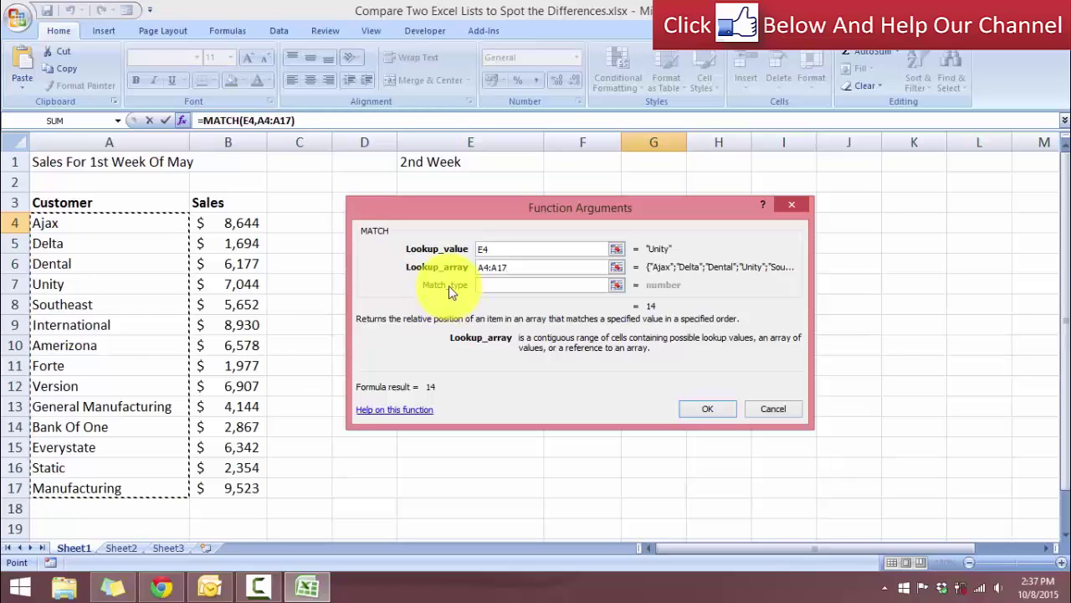
left_click(527, 284)
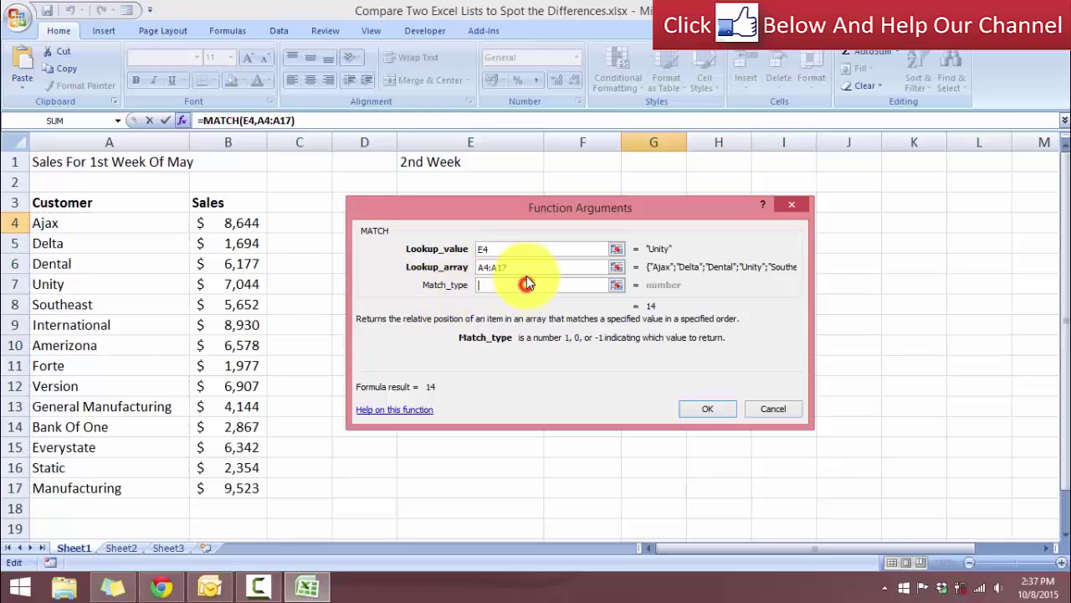
type("0")
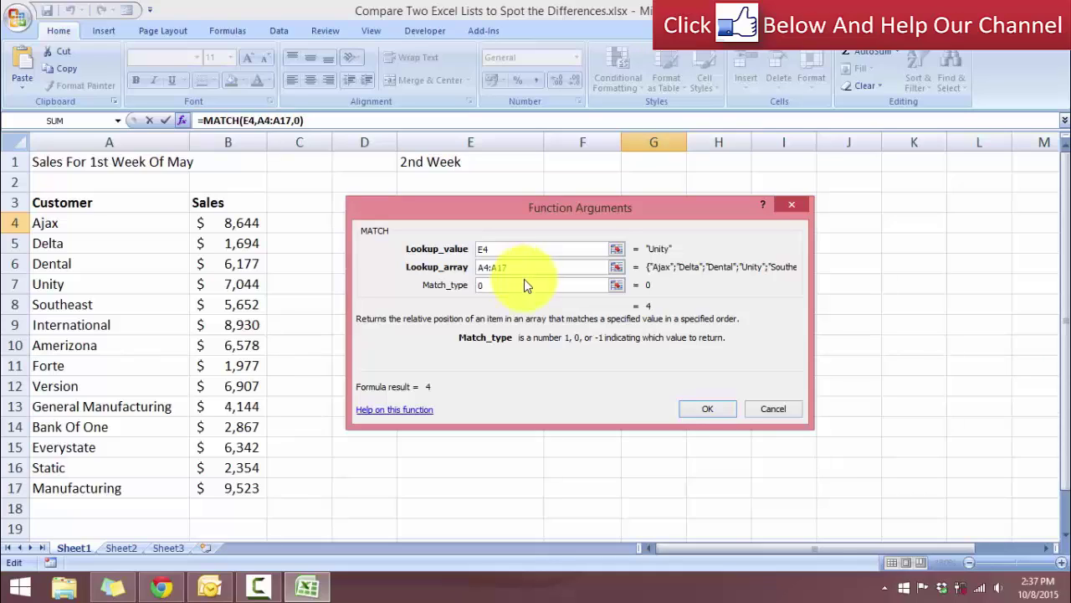
left_click(707, 408)
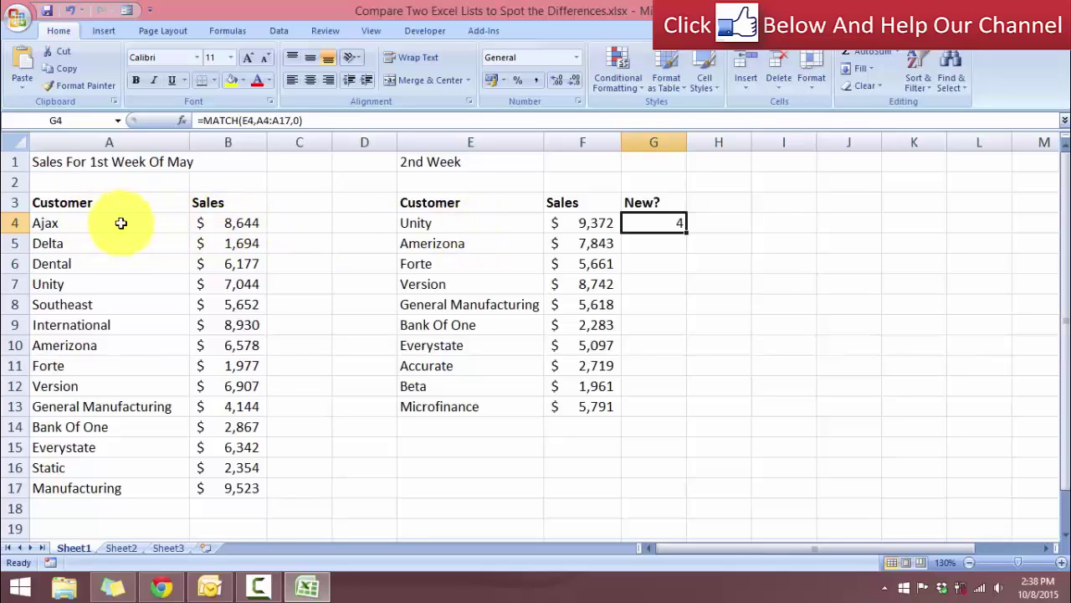
Check that Unity is fourth in the week 1 list, then edit G4's MATCH formula
left_click(89, 242)
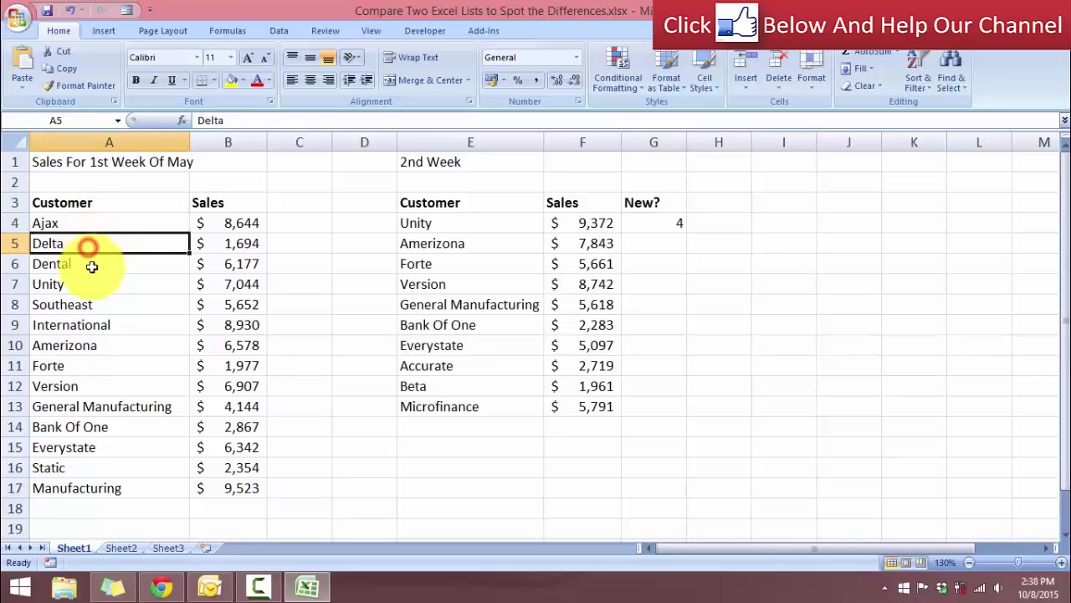
left_click(90, 262)
left_click(95, 283)
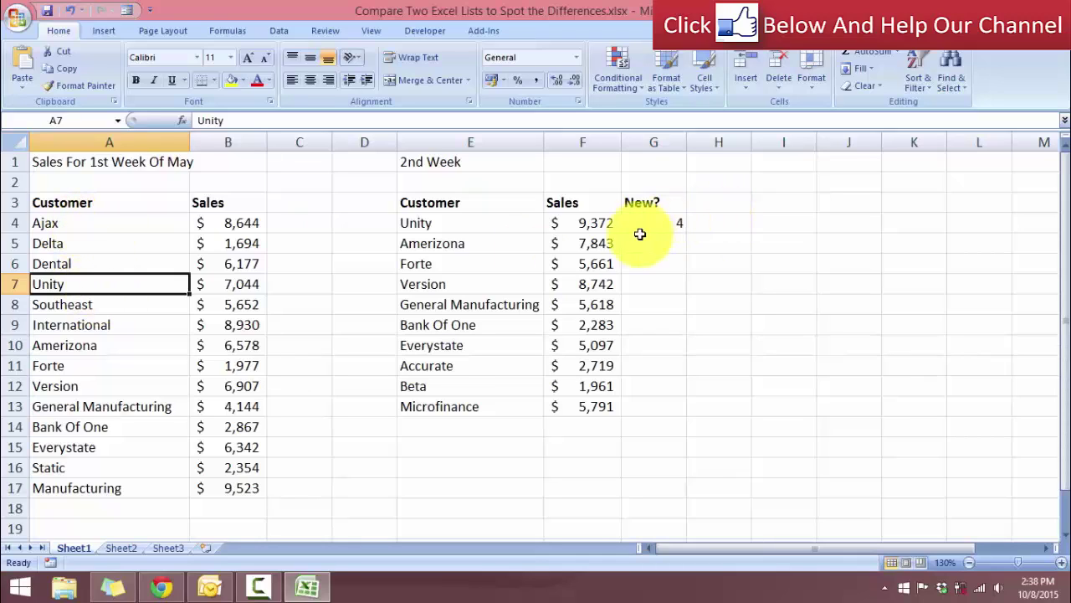
left_click(414, 222)
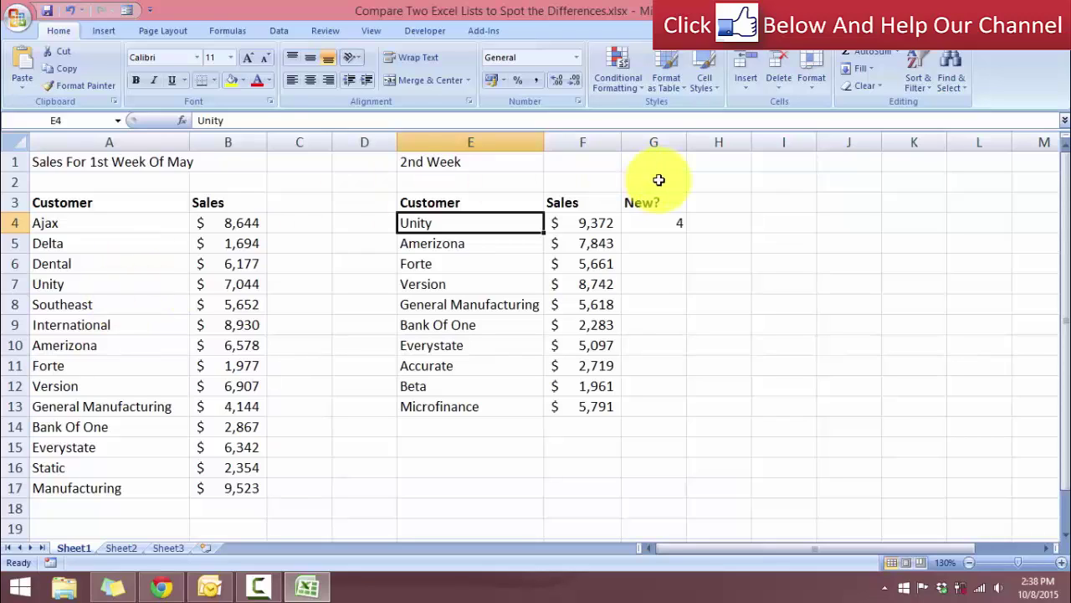
double_click(662, 222)
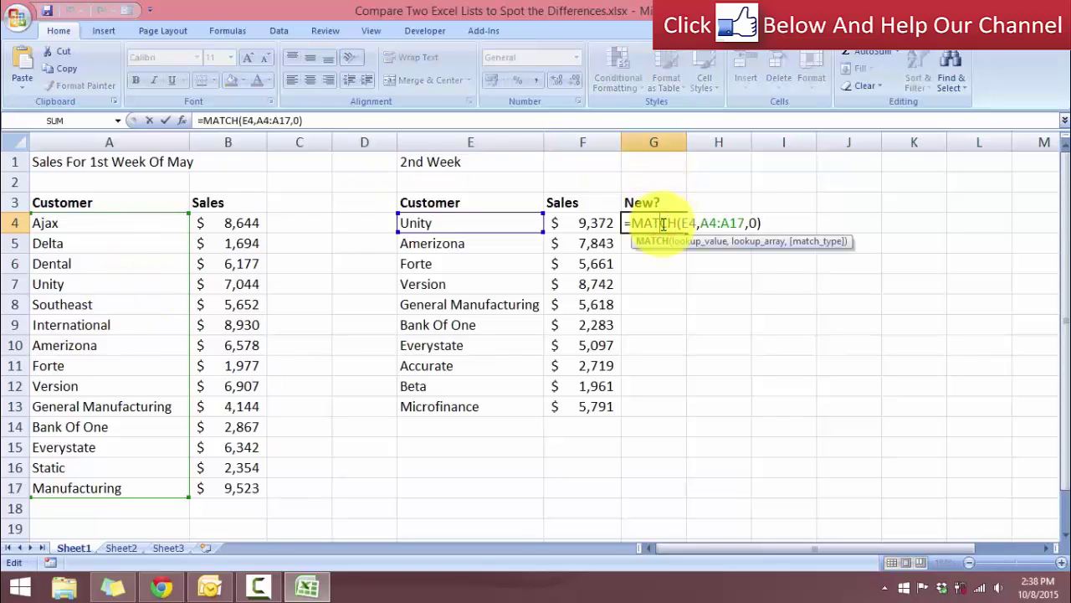
Change G4's lookup range to absolute $A$4:$A$17, still returning 4
left_click(662, 224)
left_click_drag(700, 222, 744, 218)
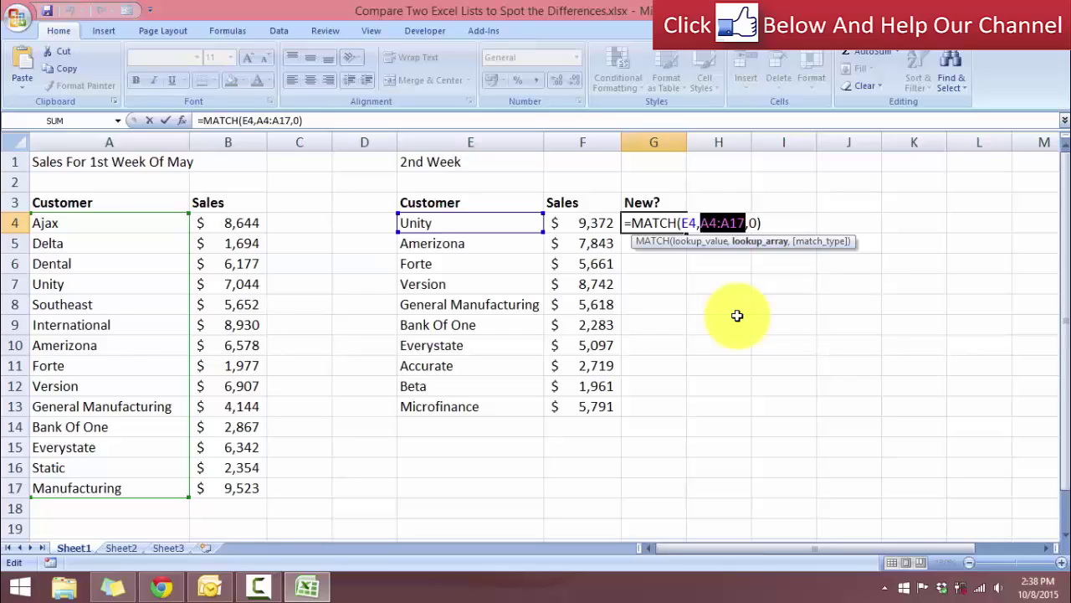
key("F4")
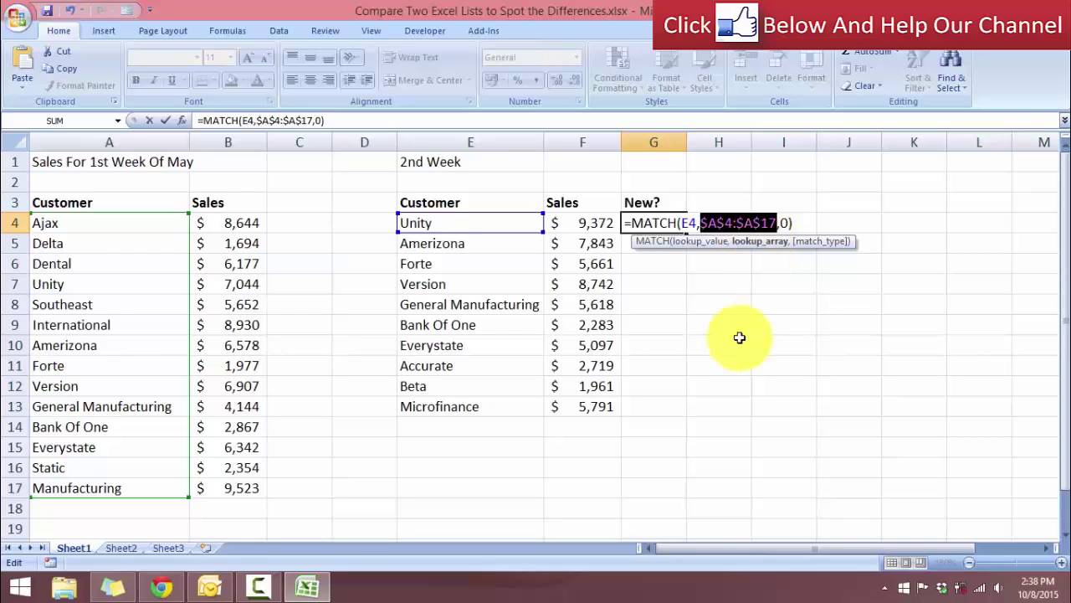
key("F4")
key("F4")
key("F4")
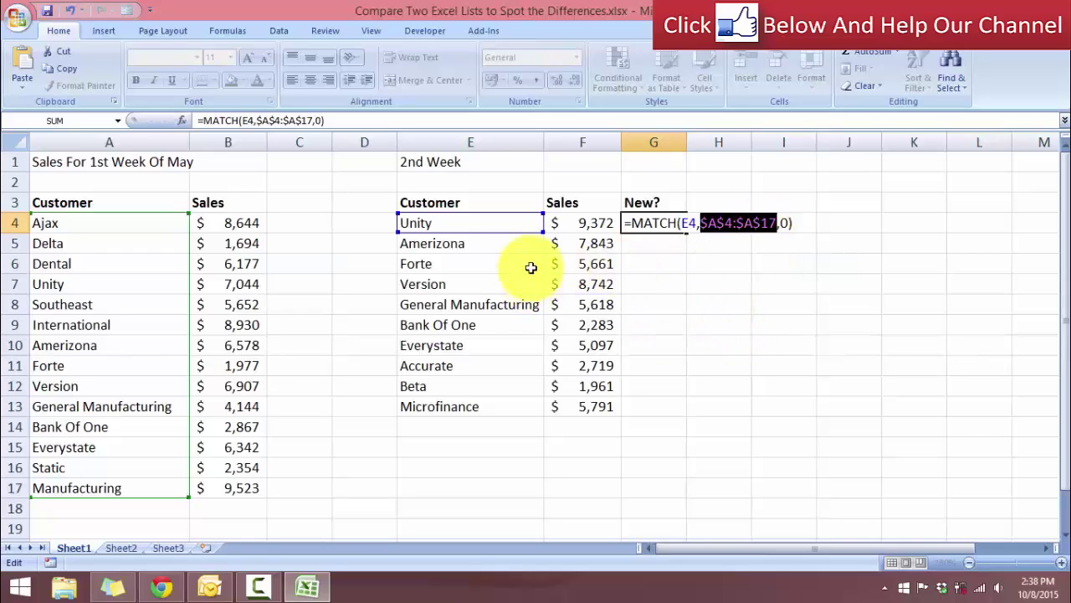
key("ctrl+Return")
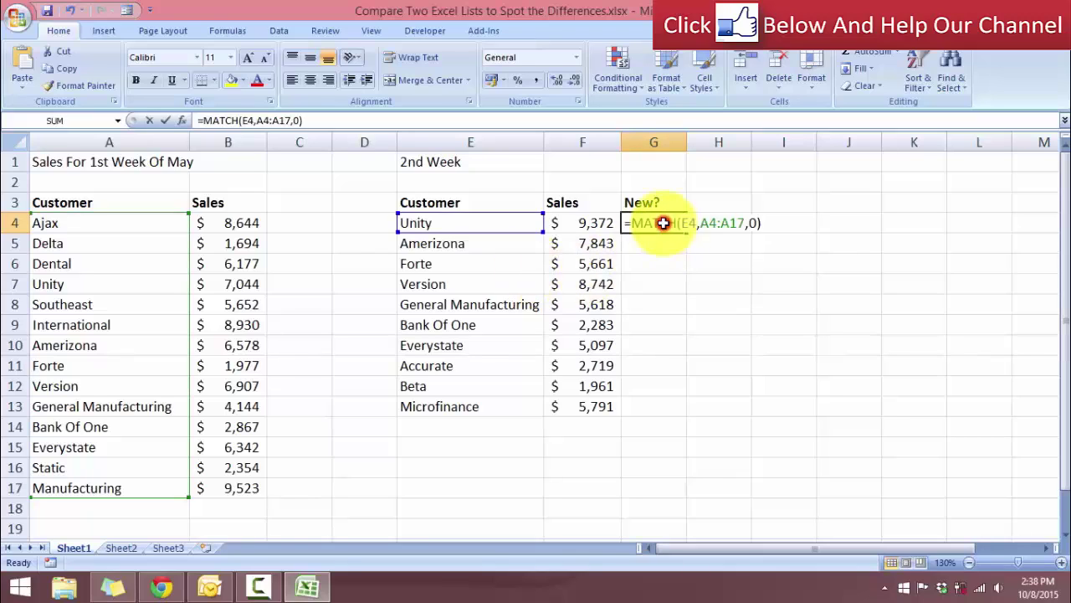
double_click(670, 232)
left_click_drag(701, 222, 747, 224)
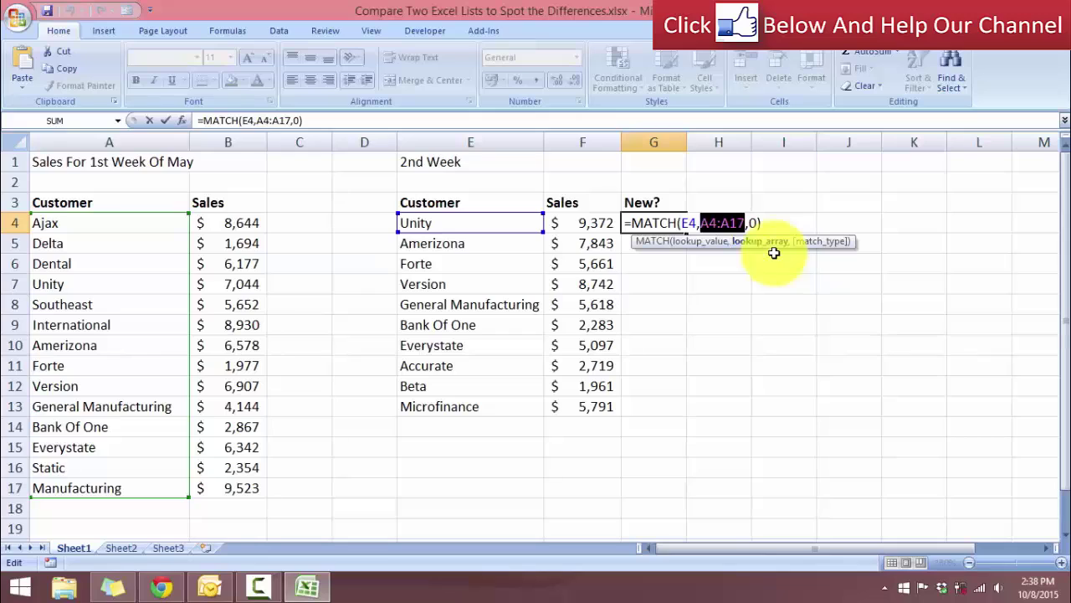
key("F4")
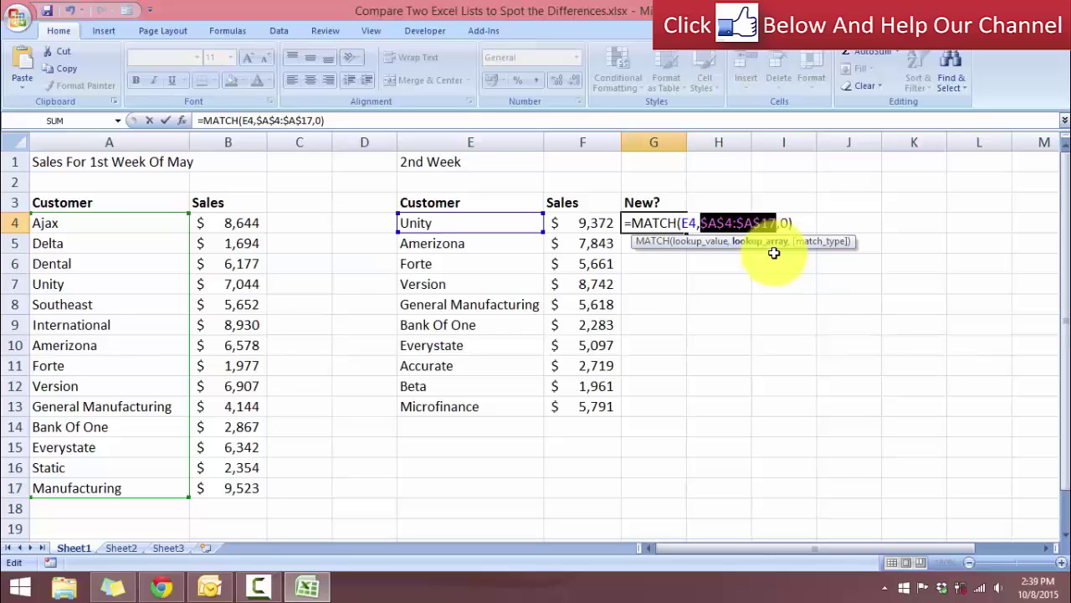
key("Return")
left_click(676, 222)
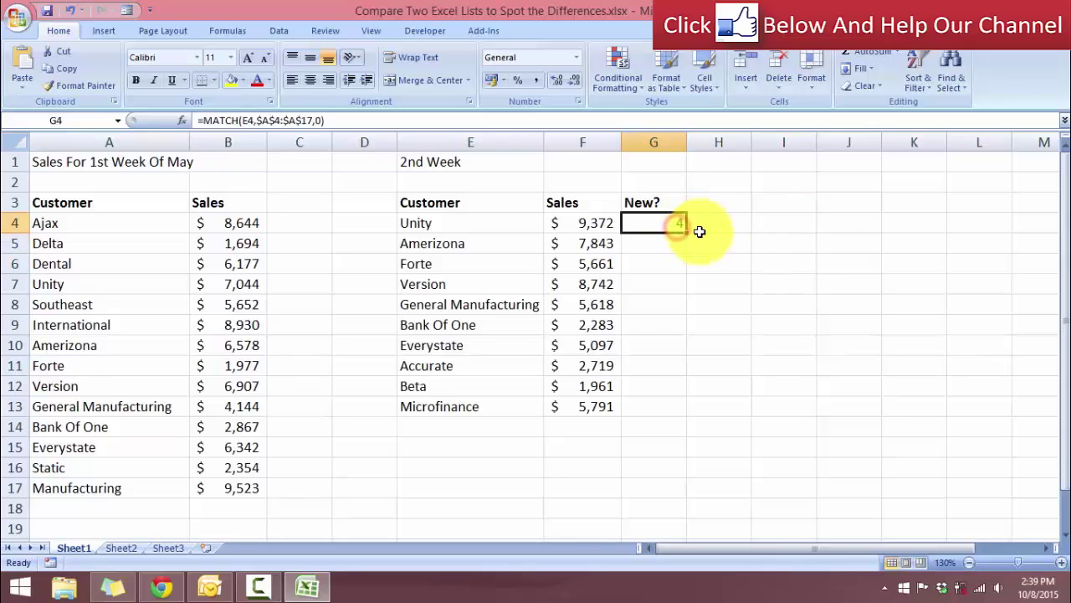
Copy G4's MATCH formula down to G13 and verify Amerizona's result in G5
left_click_drag(685, 236, 669, 422)
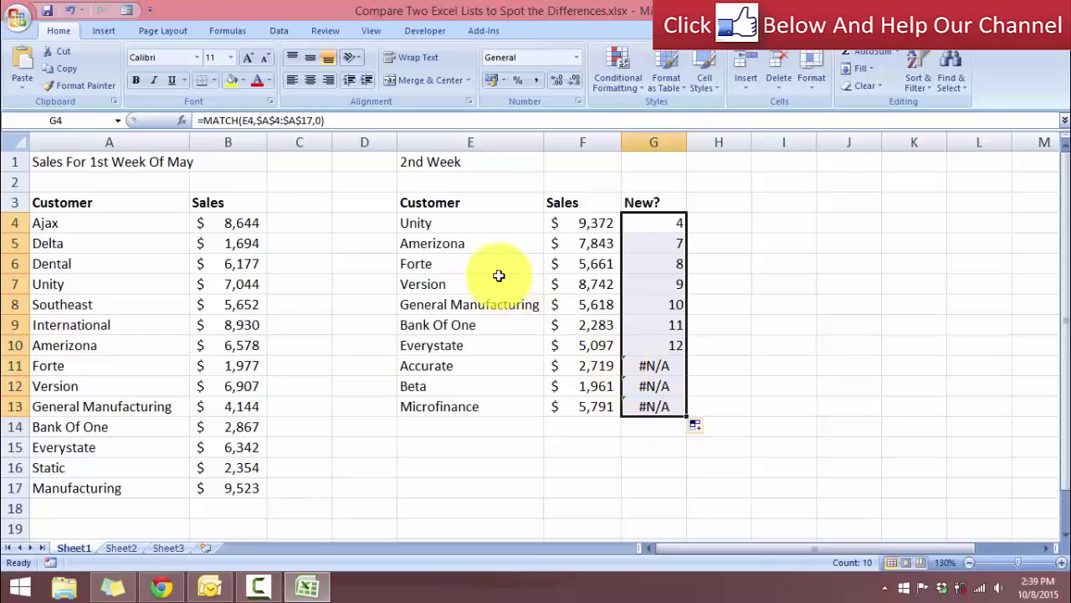
left_click(453, 245)
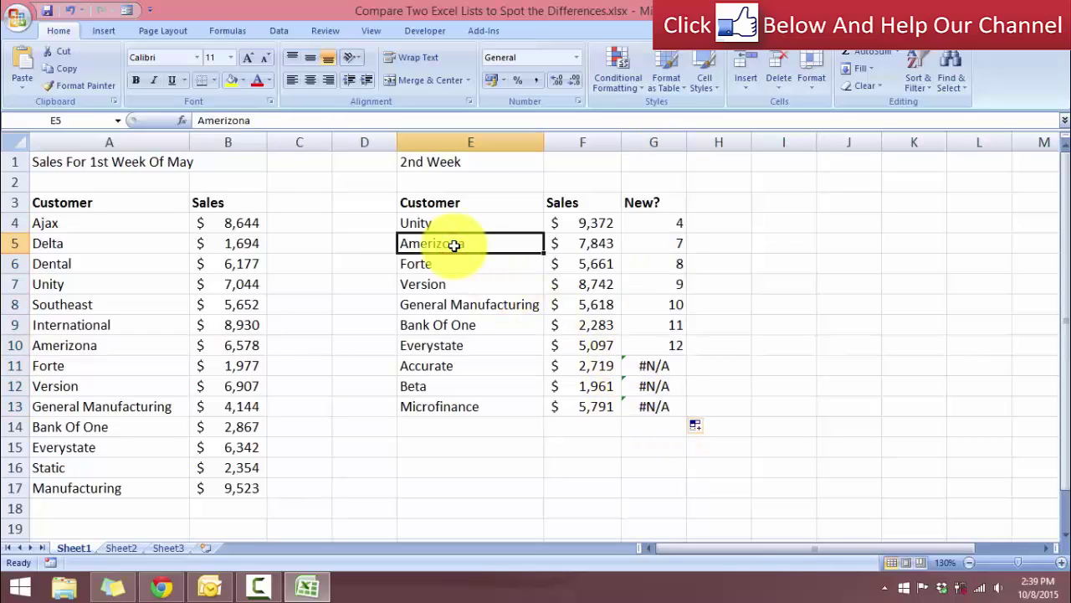
left_click(673, 243)
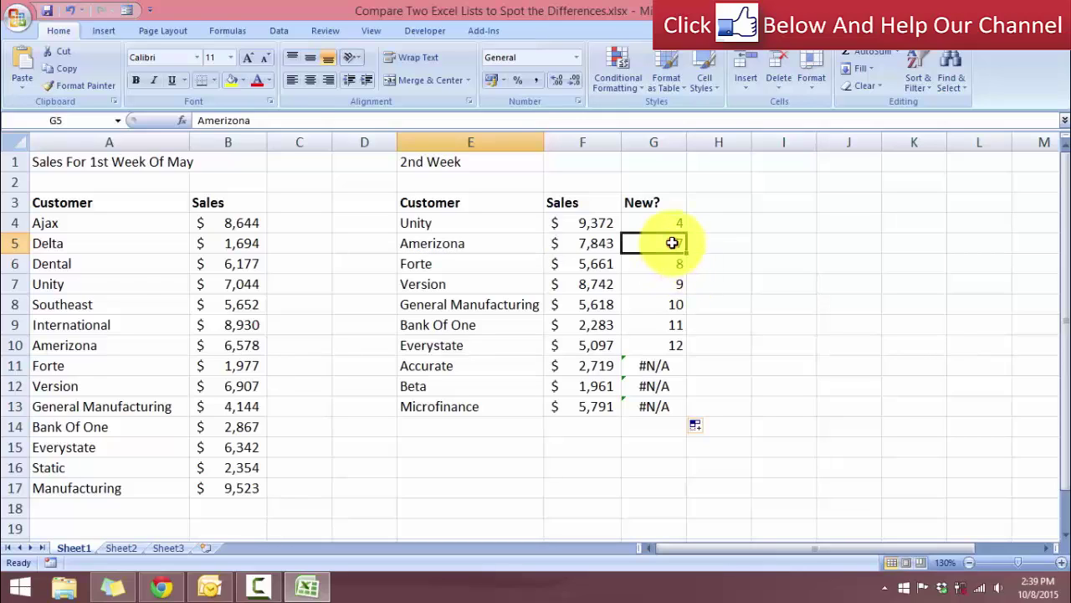
left_click(49, 224)
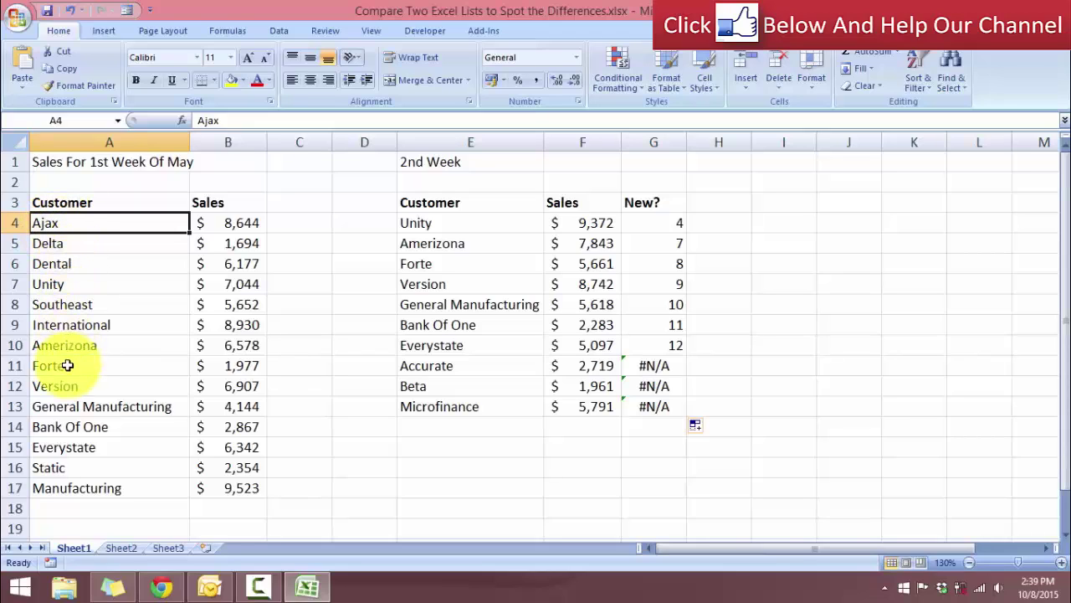
left_click(84, 346)
left_click(648, 259)
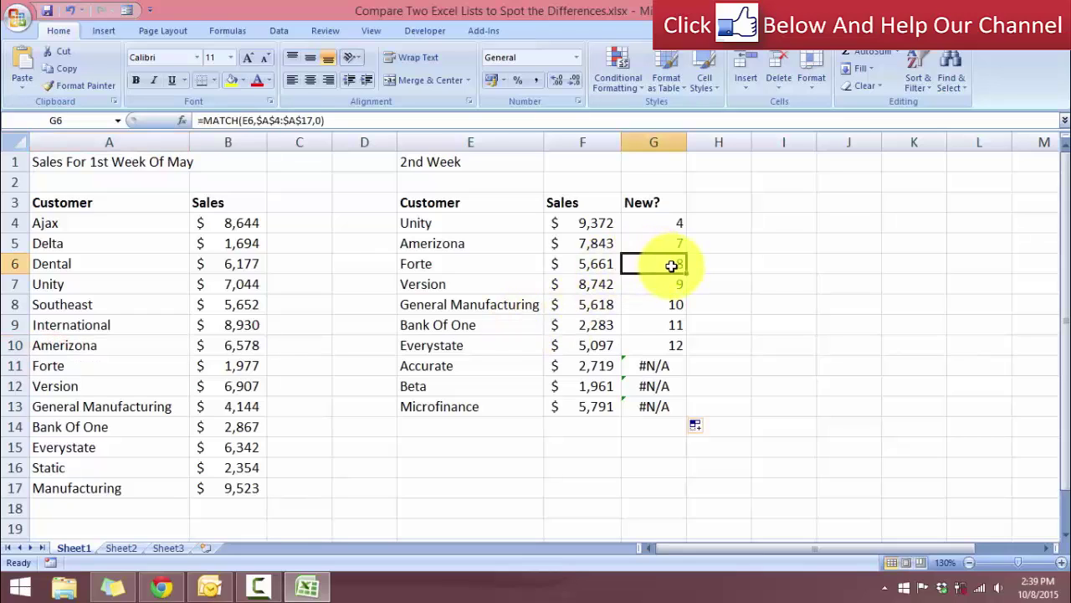
left_click(446, 264)
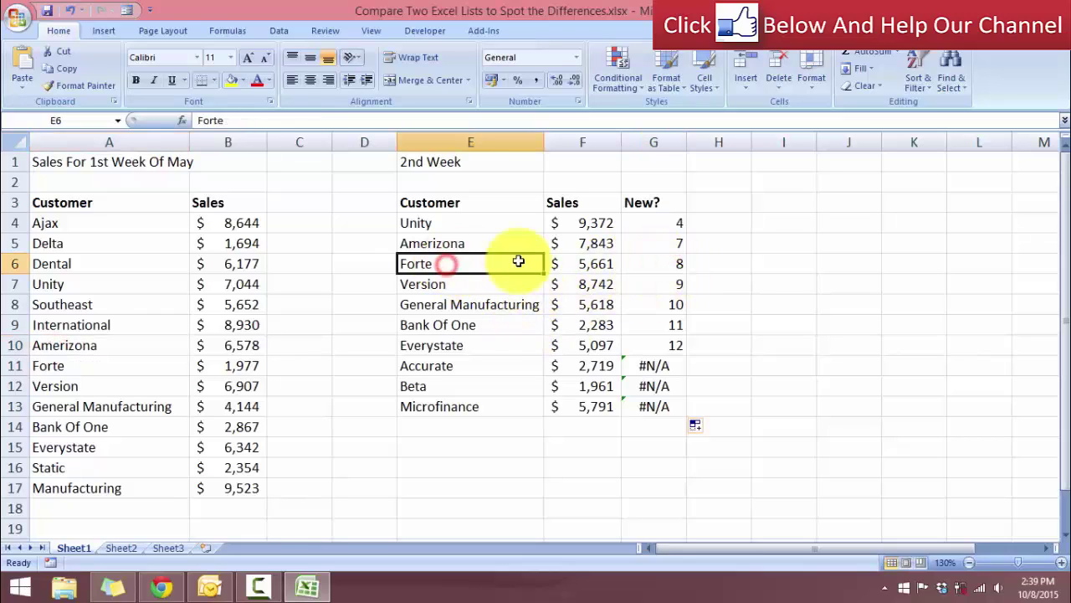
left_click(660, 266)
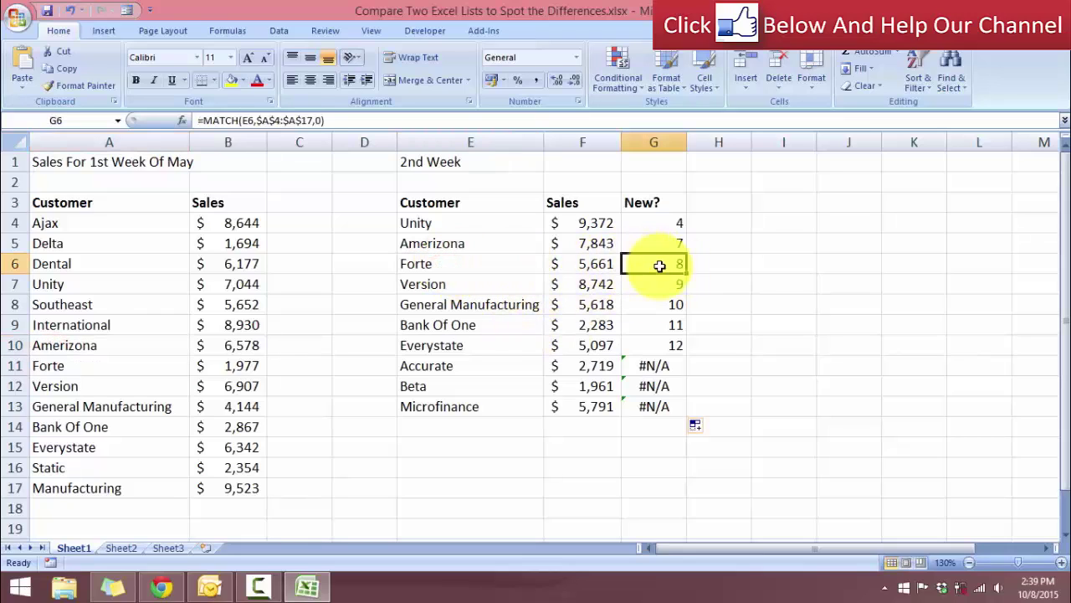
left_click(108, 223)
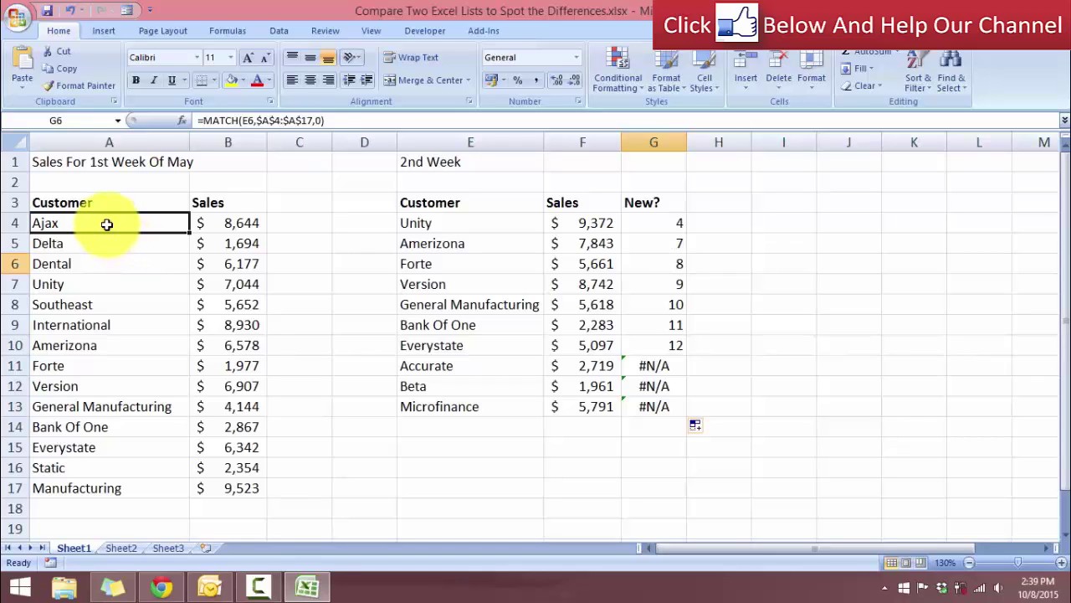
left_click(107, 246)
left_click(107, 266)
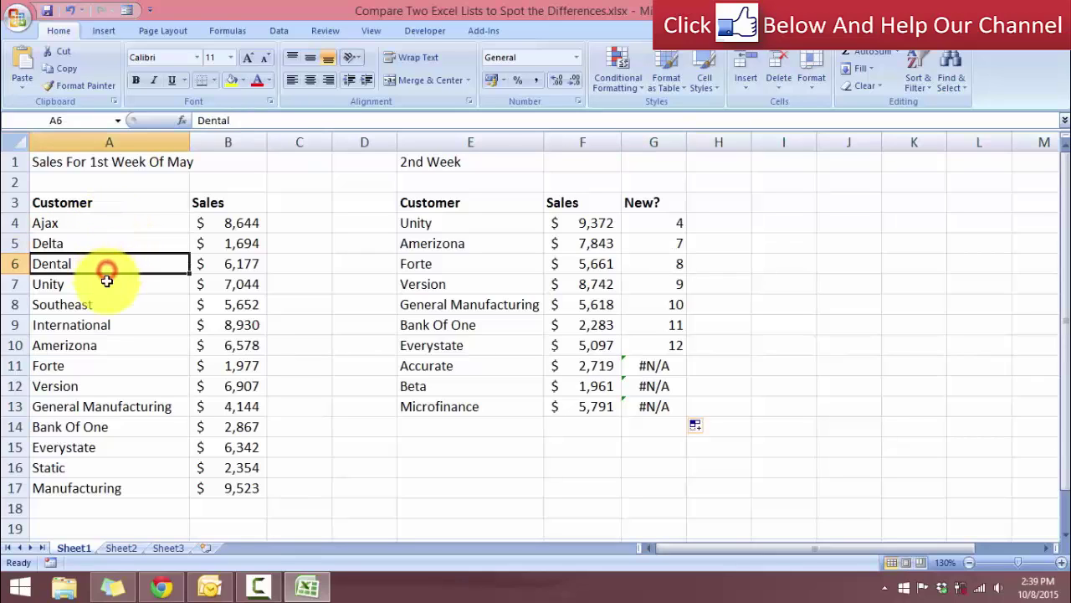
left_click(108, 285)
left_click(110, 306)
left_click(112, 326)
left_click(116, 345)
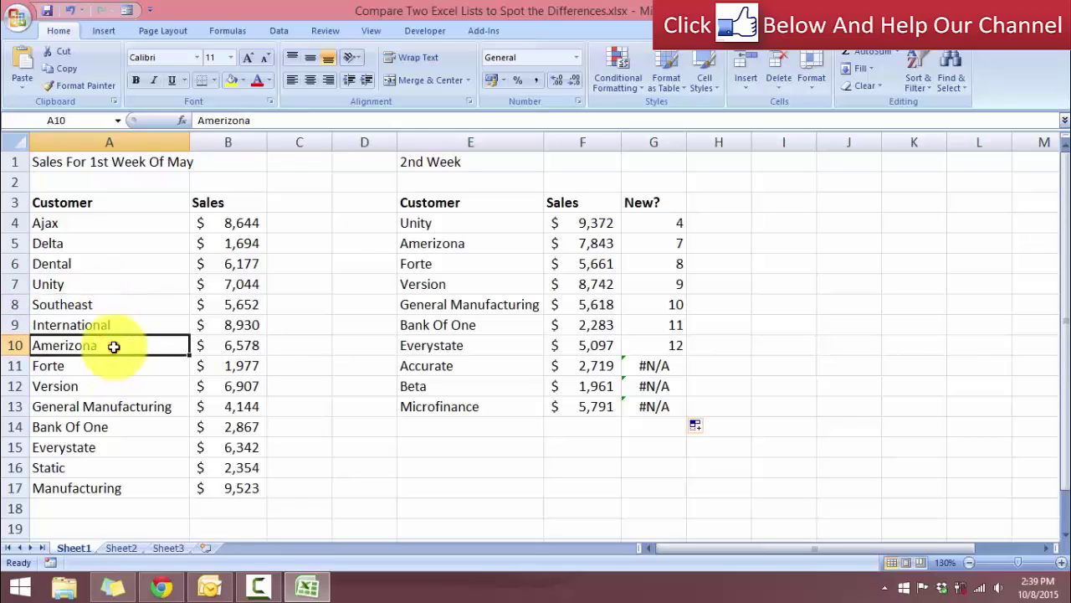
left_click(109, 365)
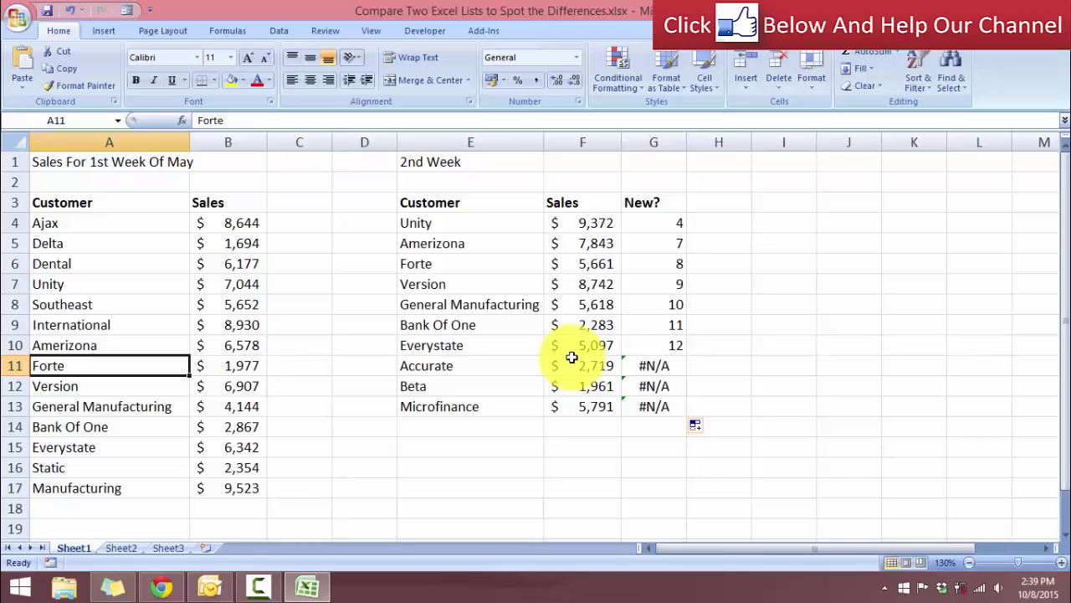
left_click(503, 365)
left_click(495, 388)
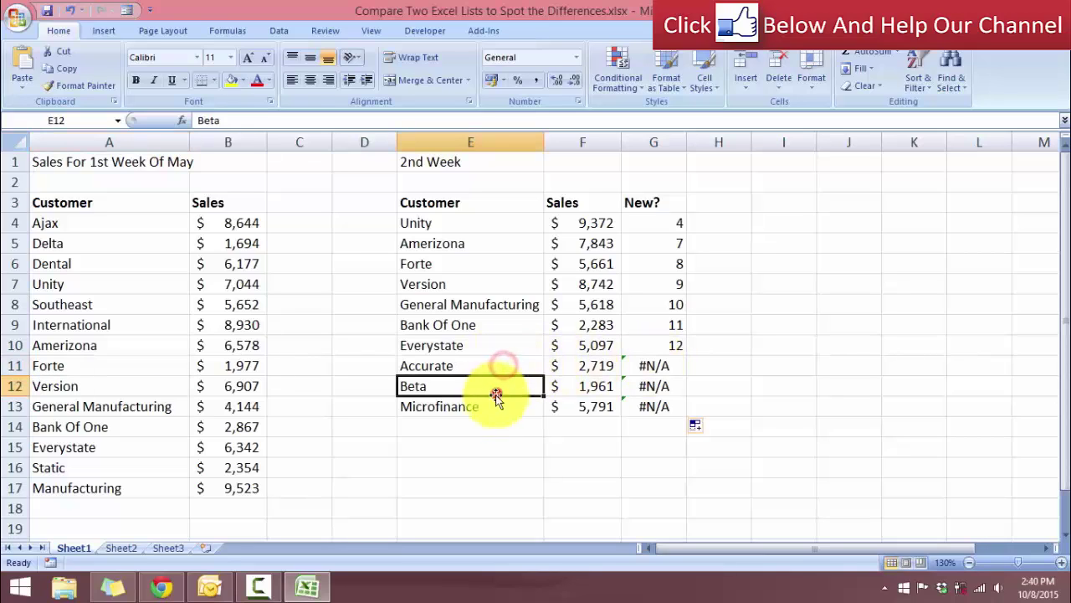
left_click(494, 405)
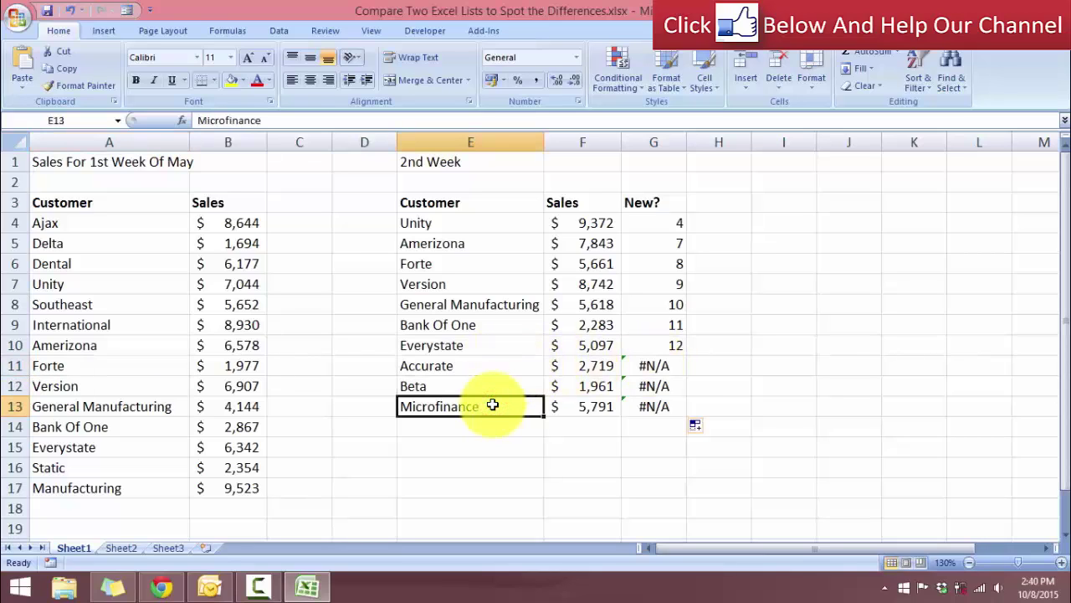